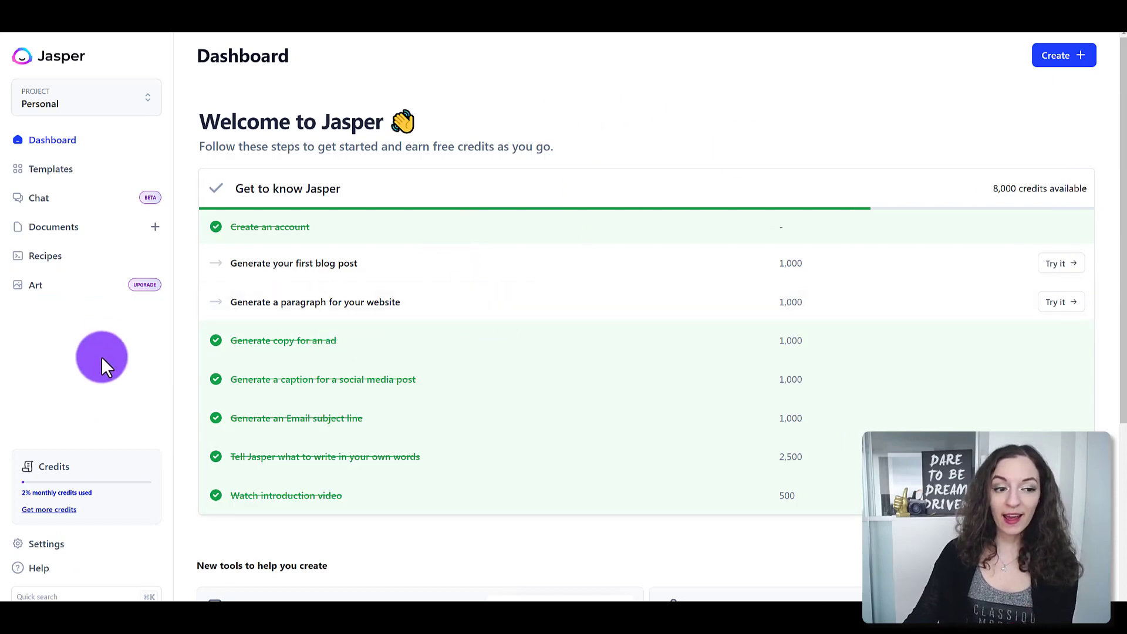
Browse the template library and open the Video Description - YouTube template
left_click(51, 174)
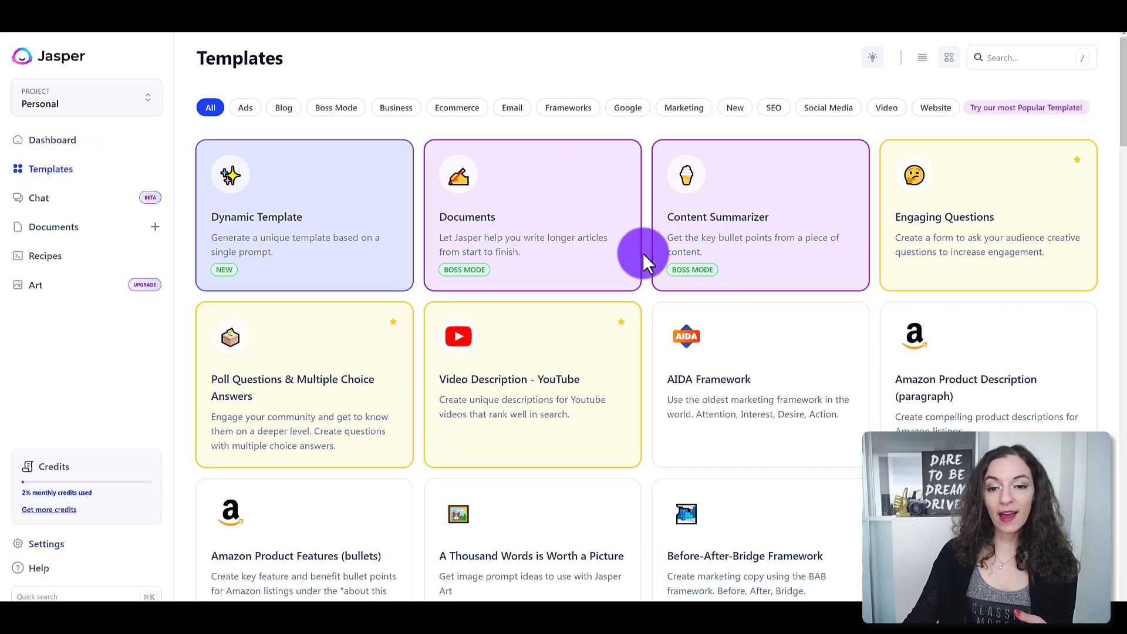
scroll(647, 277, "down", 1)
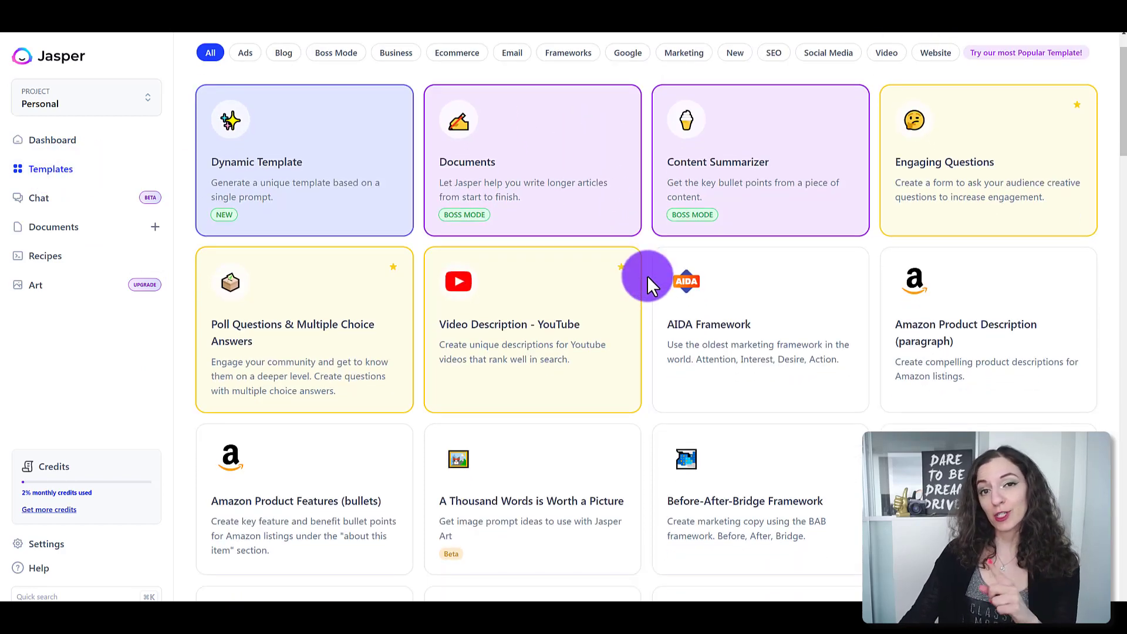
scroll(646, 306, "down", 6)
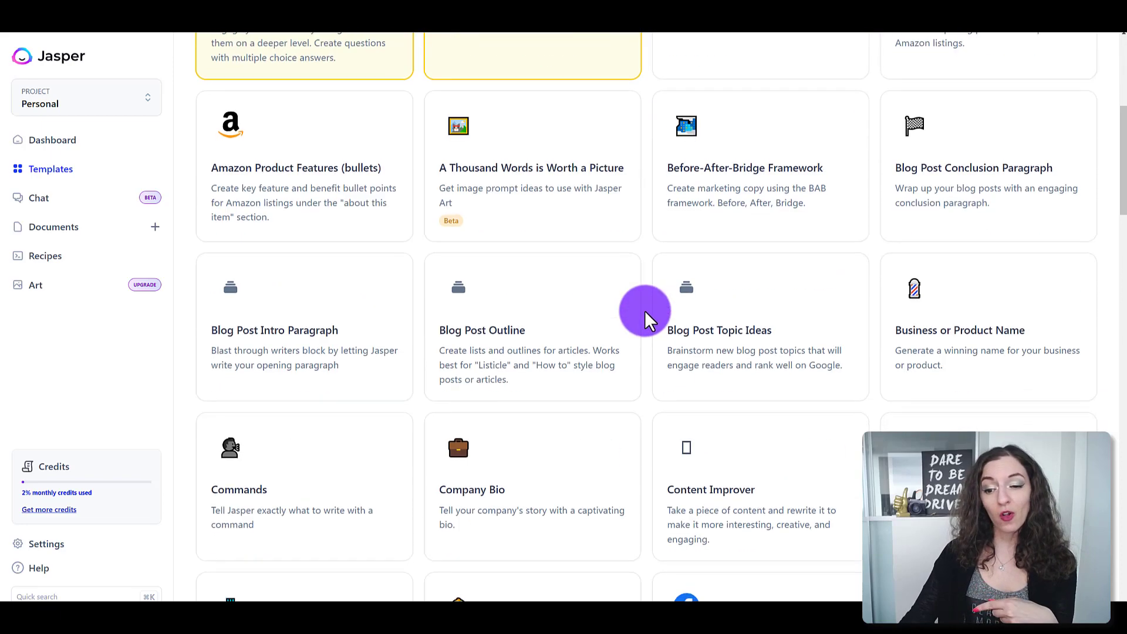
scroll(644, 311, "up", 1)
scroll(644, 311, "up", 2)
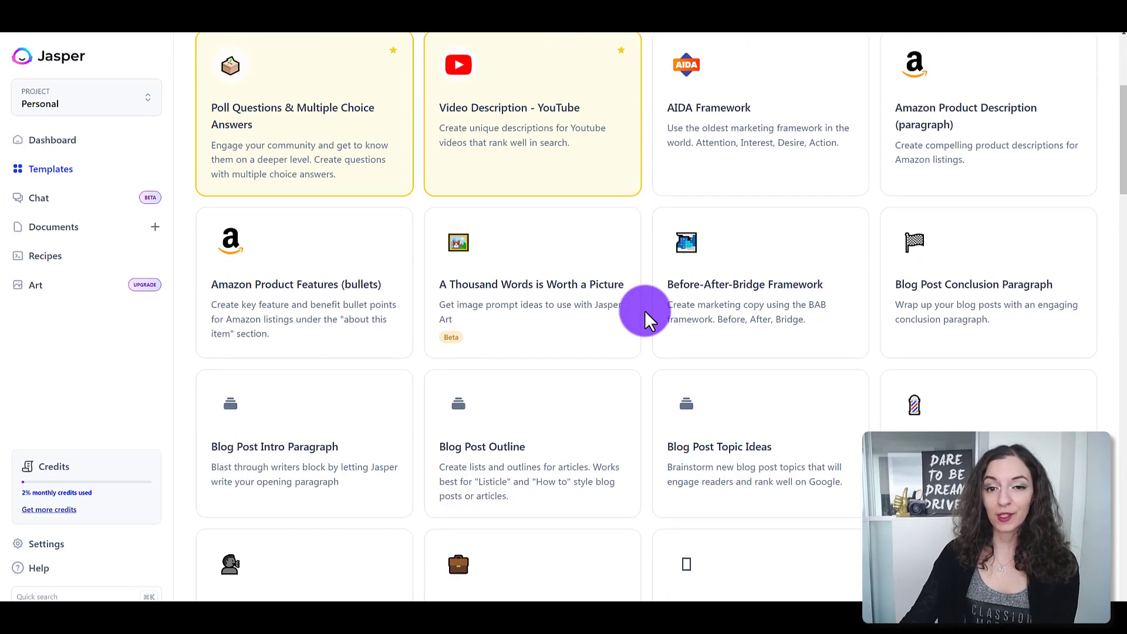
scroll(644, 311, "up", 5)
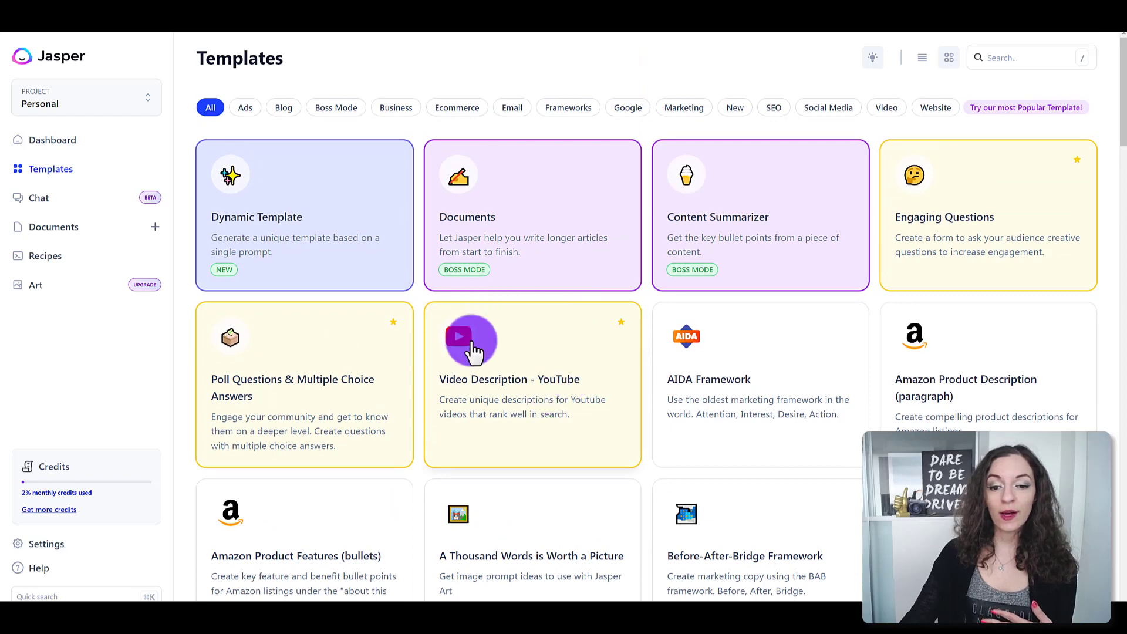
left_click(544, 352)
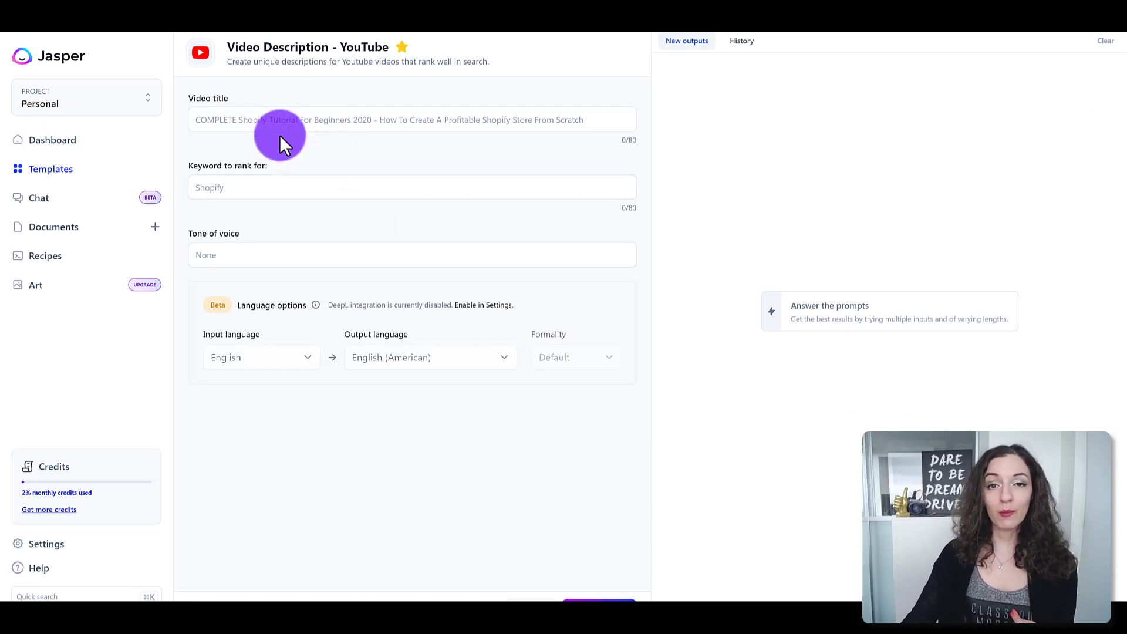
Enter "How to use AI to write your YouTube video descriptions" as the video title
left_click(210, 123)
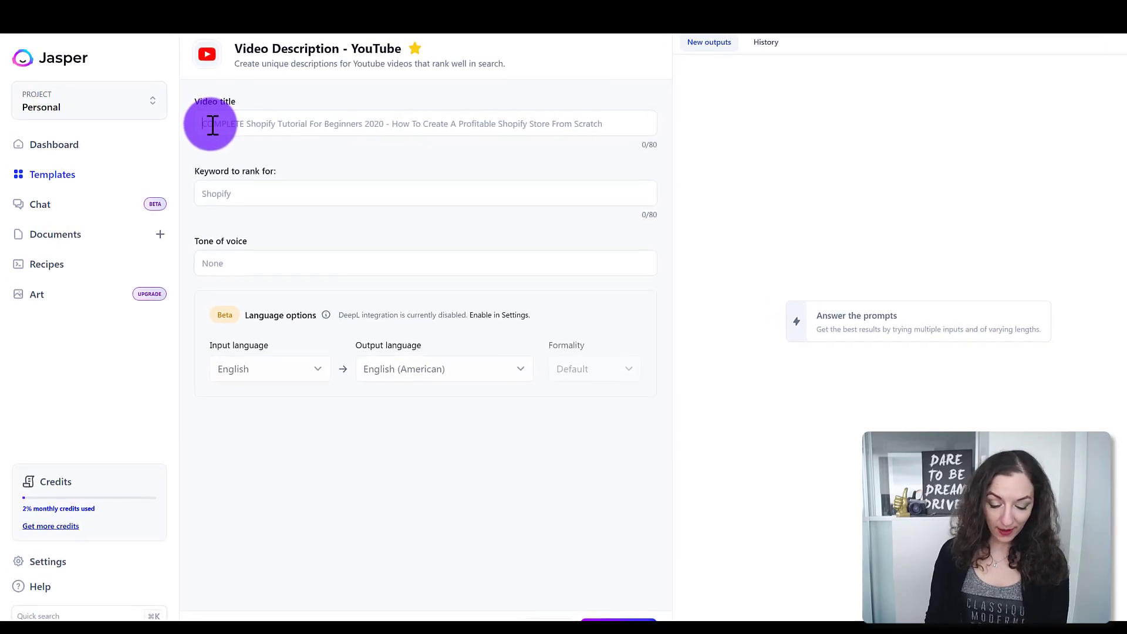
type("hOW TO US")
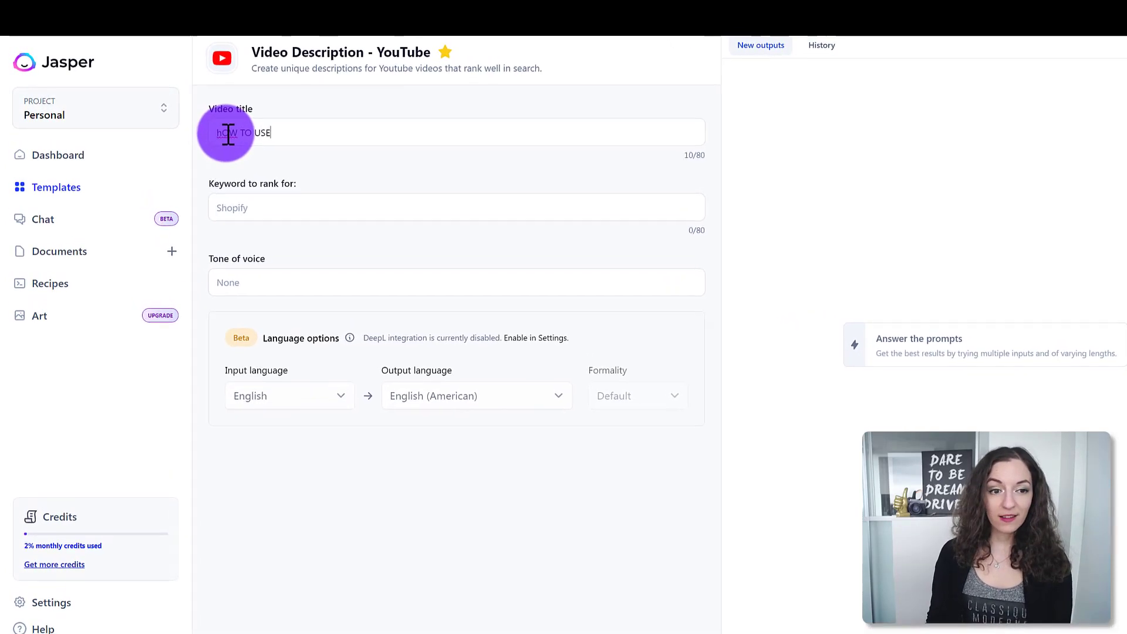
key("ctrl+a")
type("How to us")
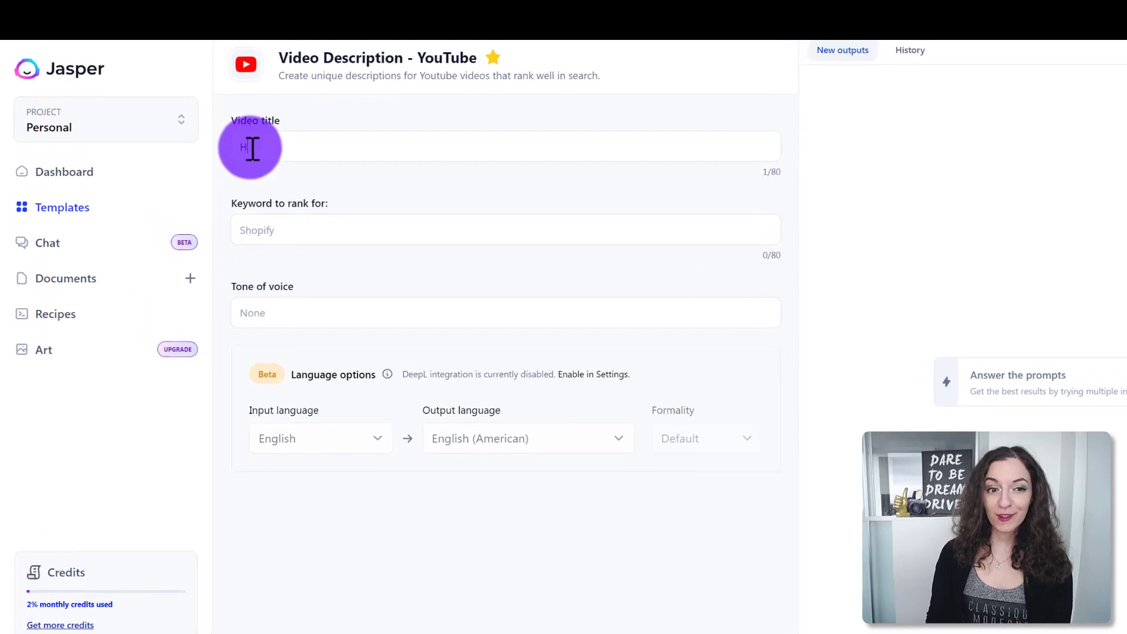
type("e AI")
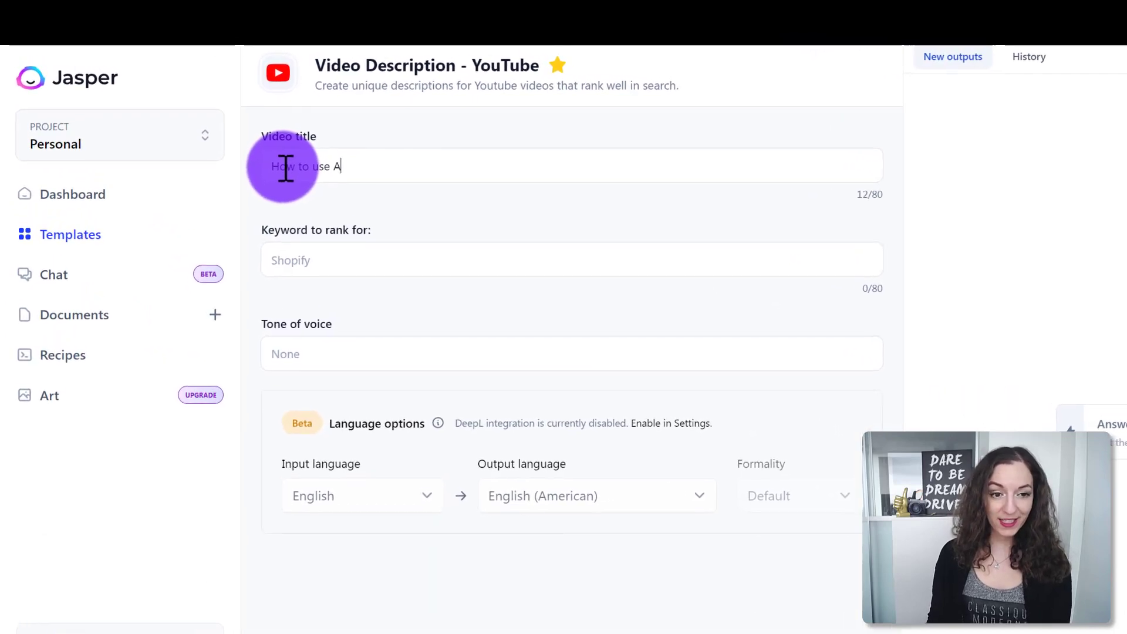
type(" to write your YO")
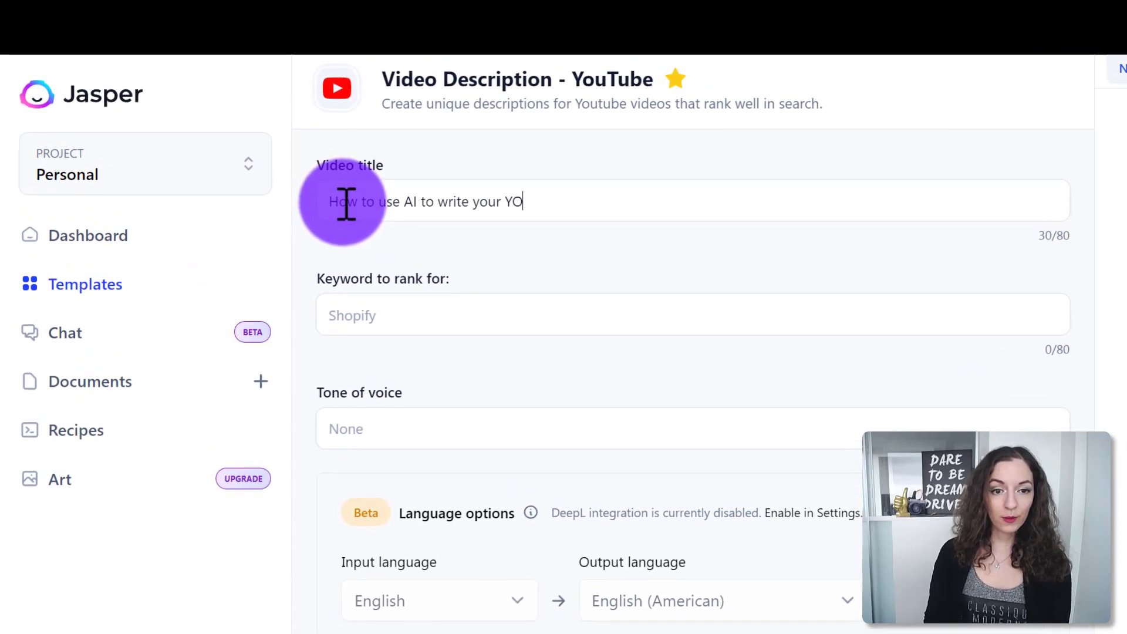
key("BackSpace")
type("ouTube vide")
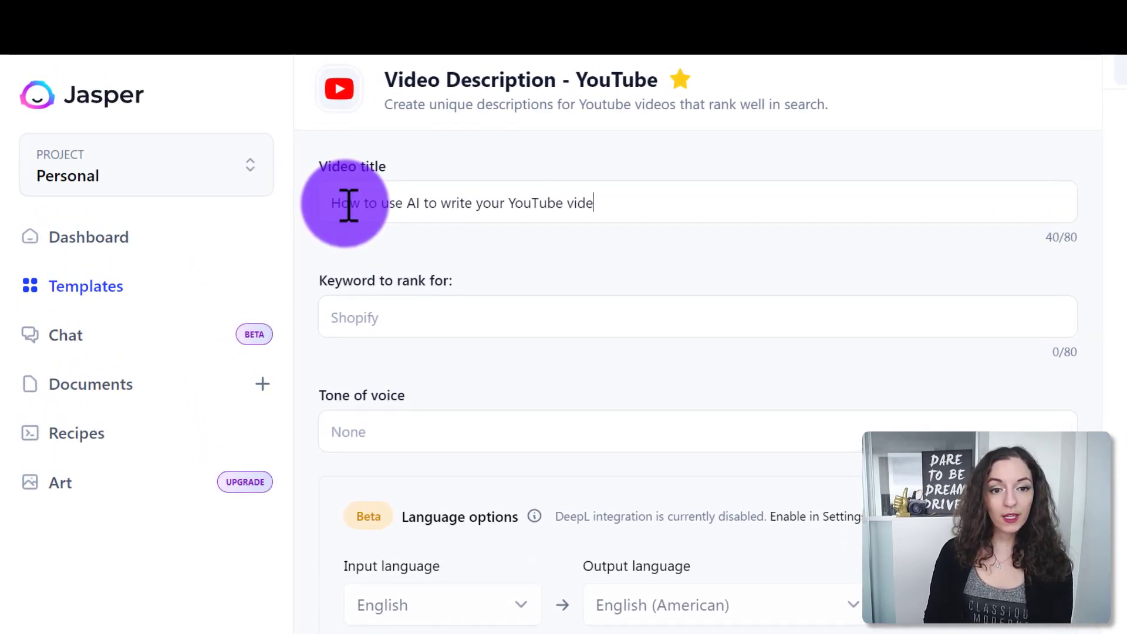
type("o descriptions")
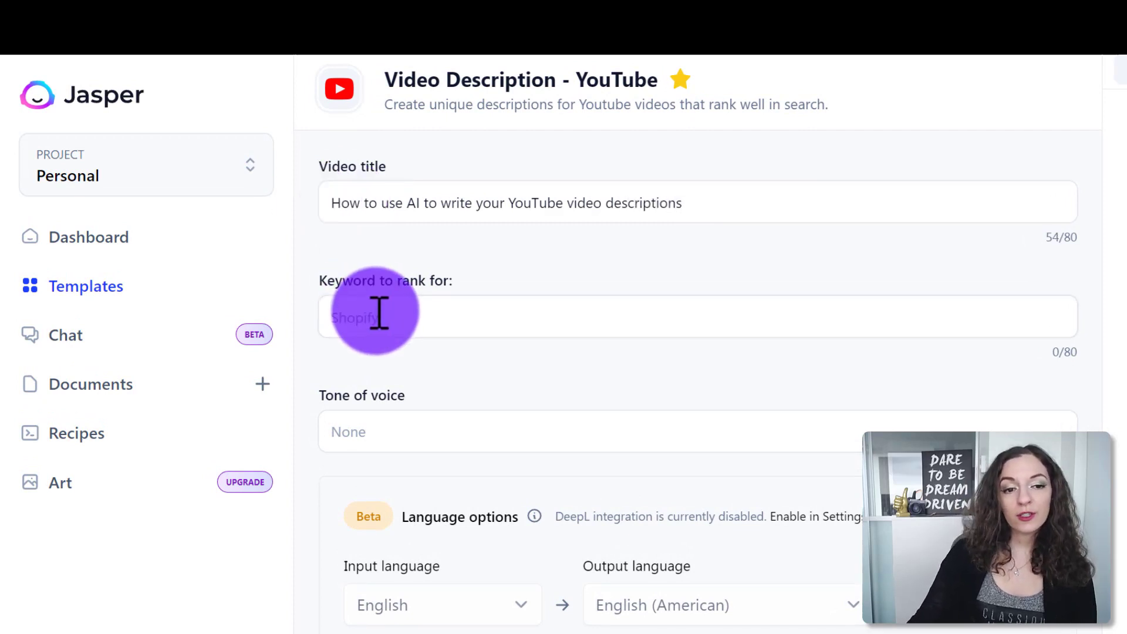
Set the keyword to rank for to "how to use AI" and the tone of voice to "down to earth, friendly, authentic"
left_click(469, 314)
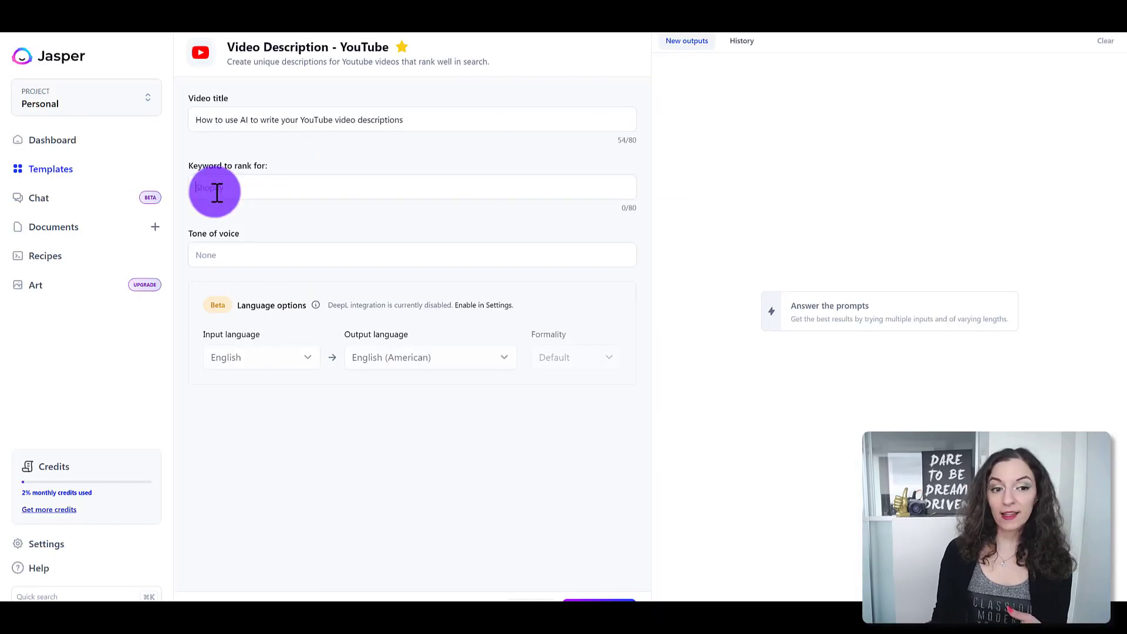
type("how to use AI")
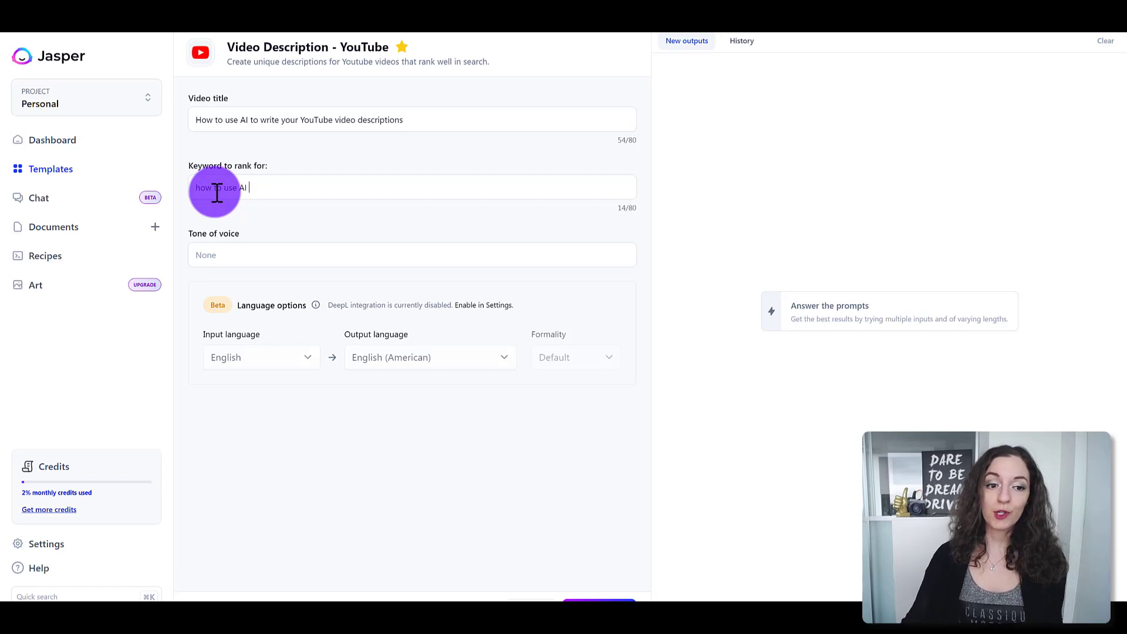
left_click(225, 259)
type("do")
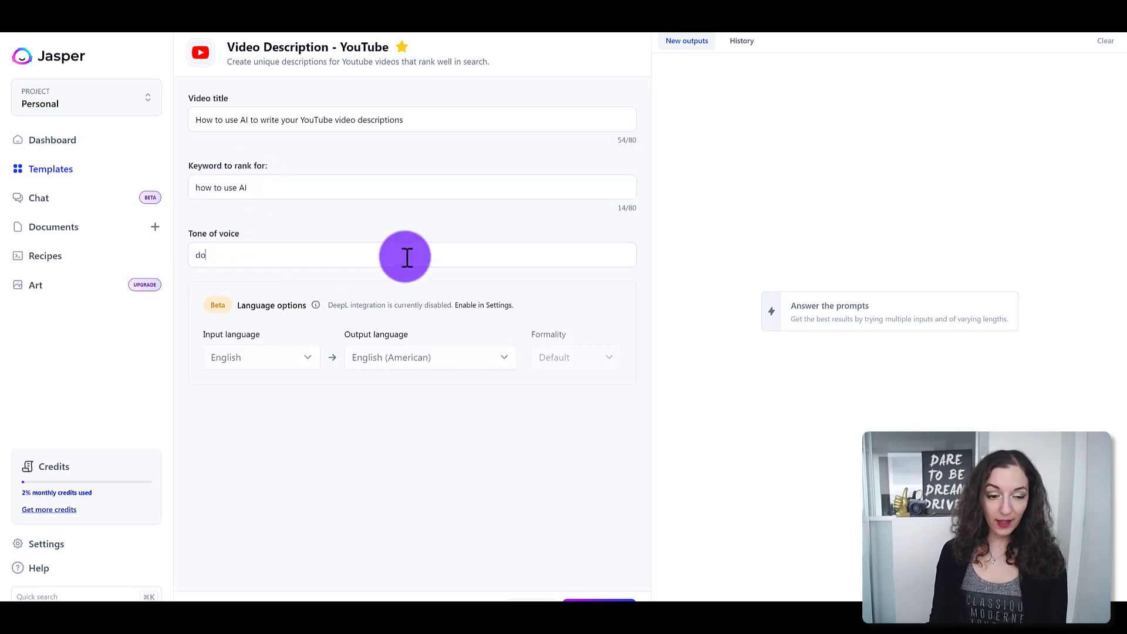
type("wn to earth, friendly")
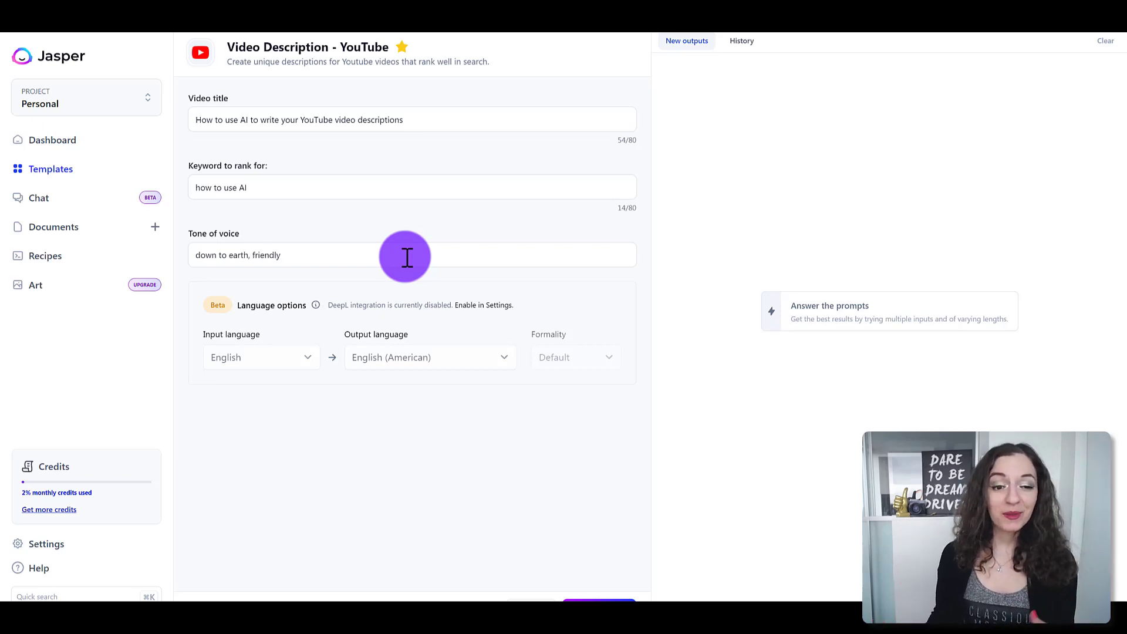
type(", authentic")
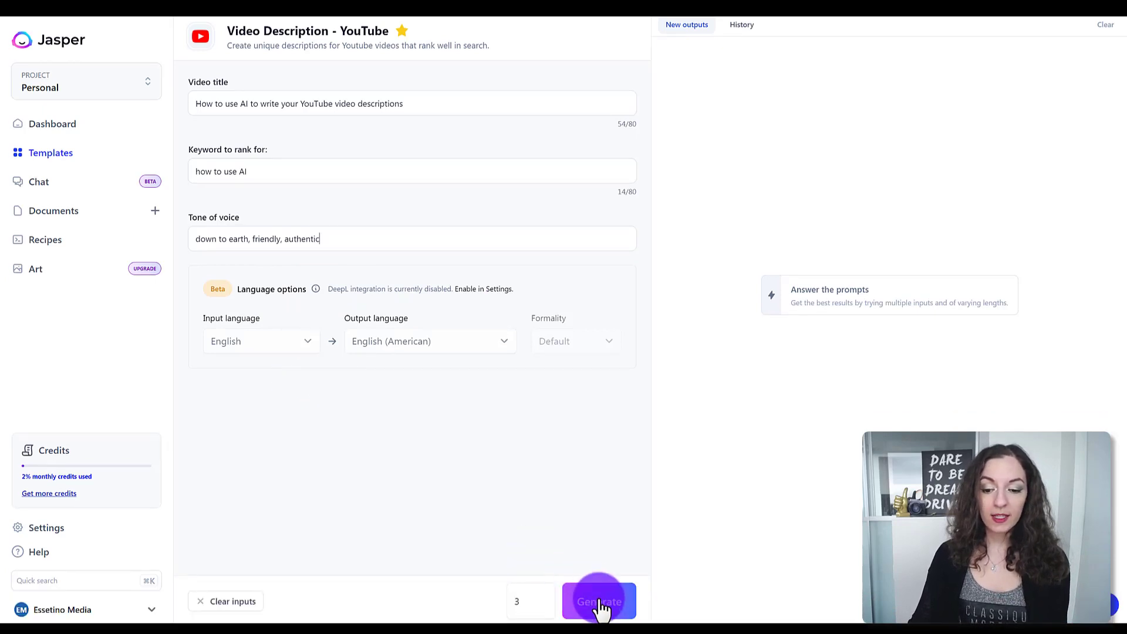
Set the number of outputs to 3 and generate the video descriptions
double_click(536, 601)
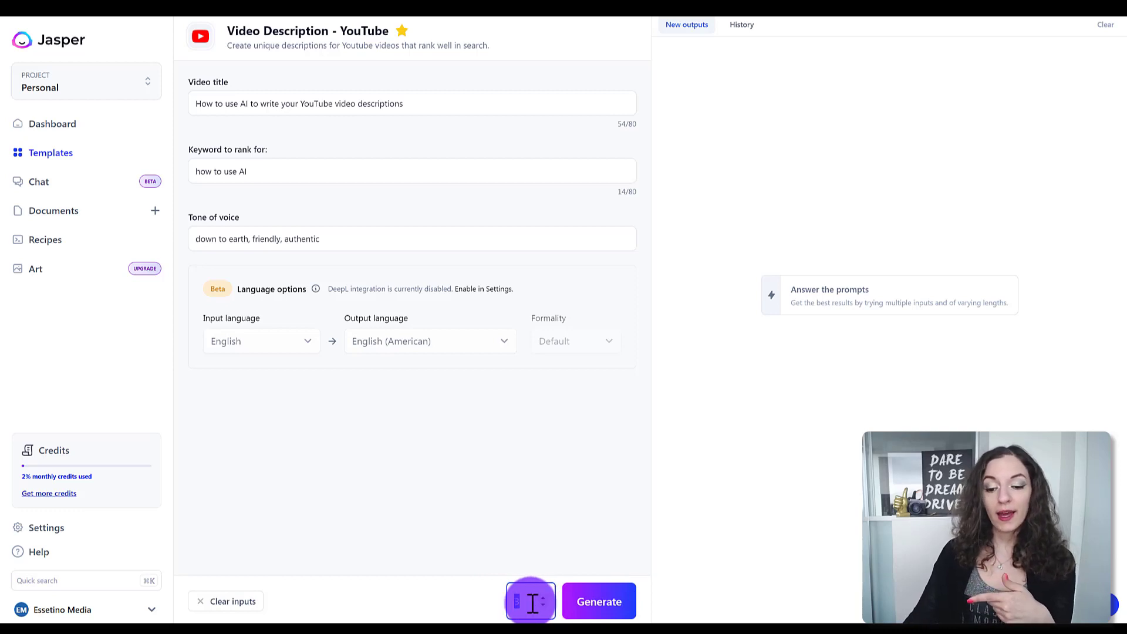
left_click(527, 603)
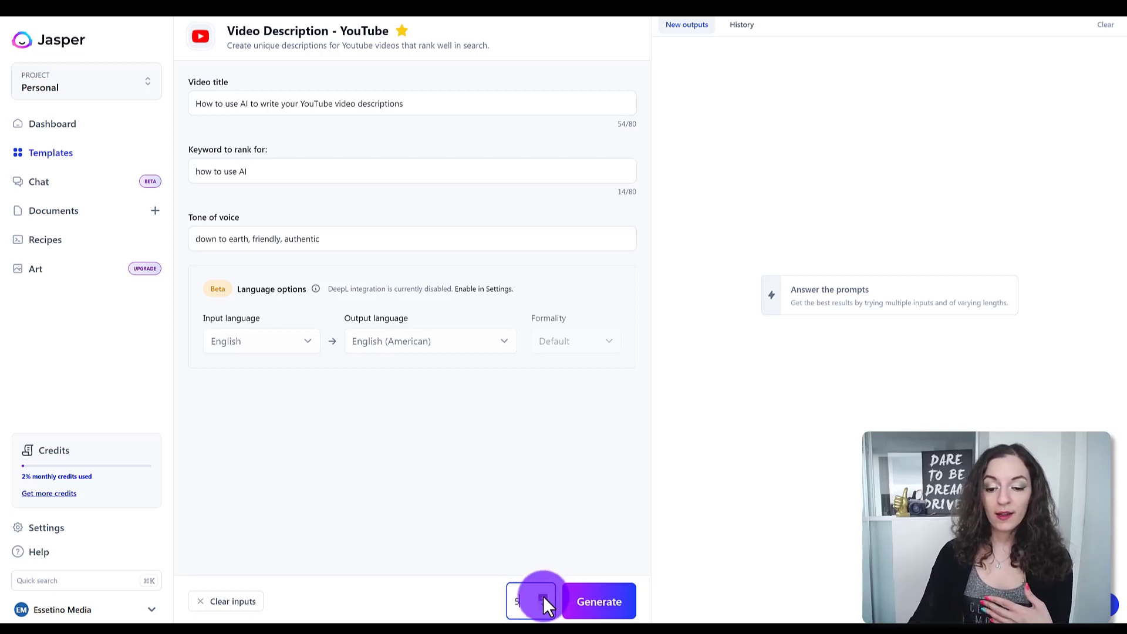
left_click(542, 605)
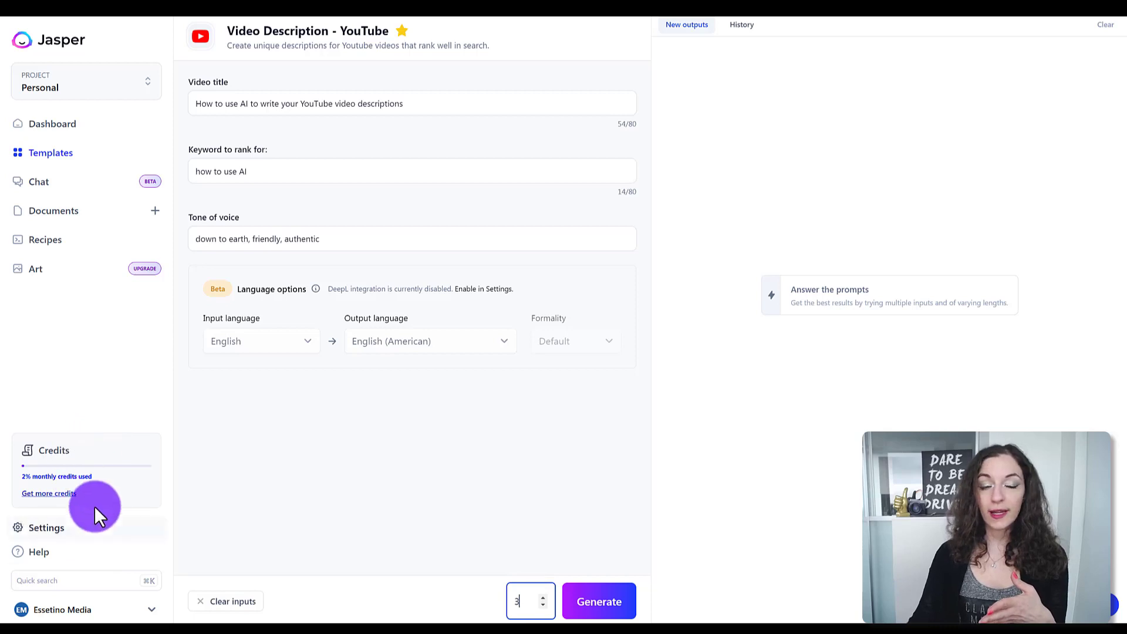
left_click(610, 604)
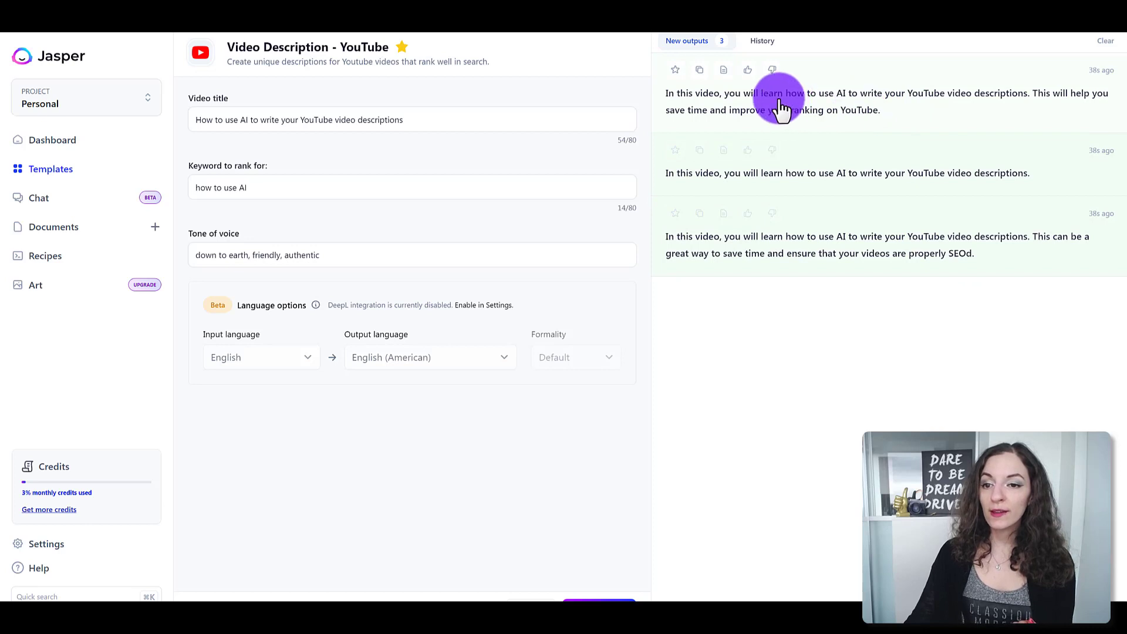
Flag the second generated description as generic content and submit the report
left_click(772, 151)
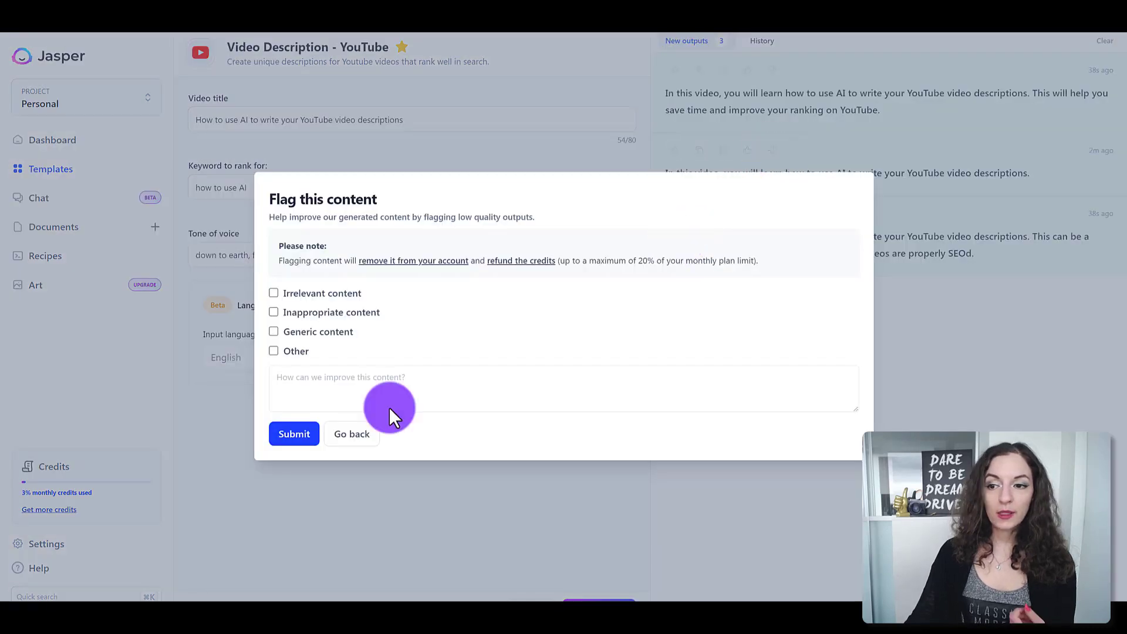
left_click(272, 334)
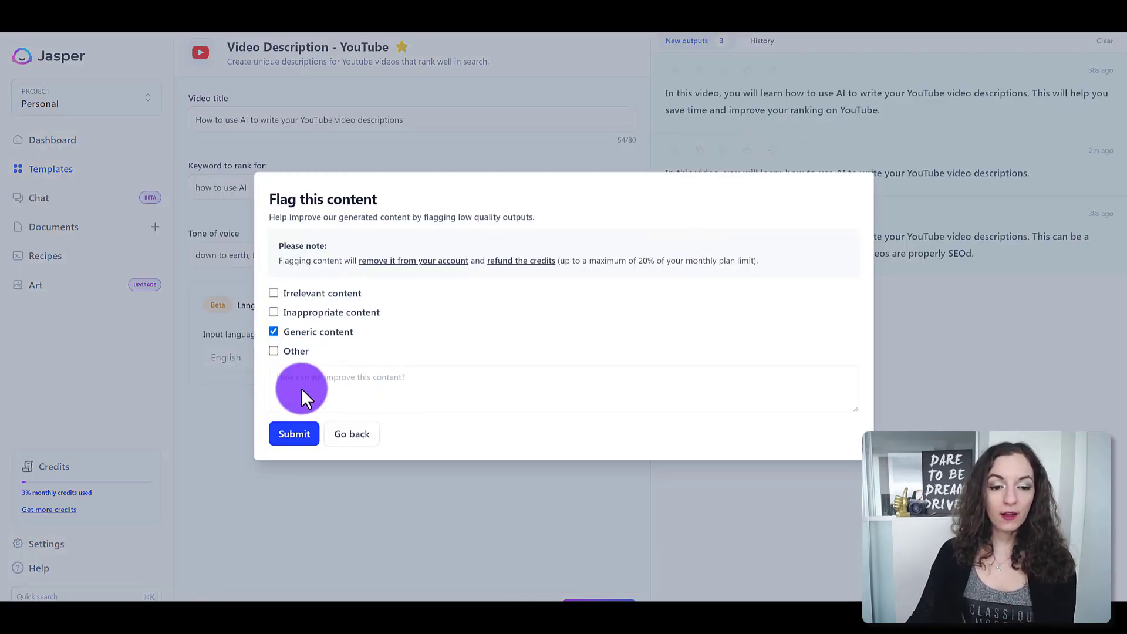
left_click(295, 436)
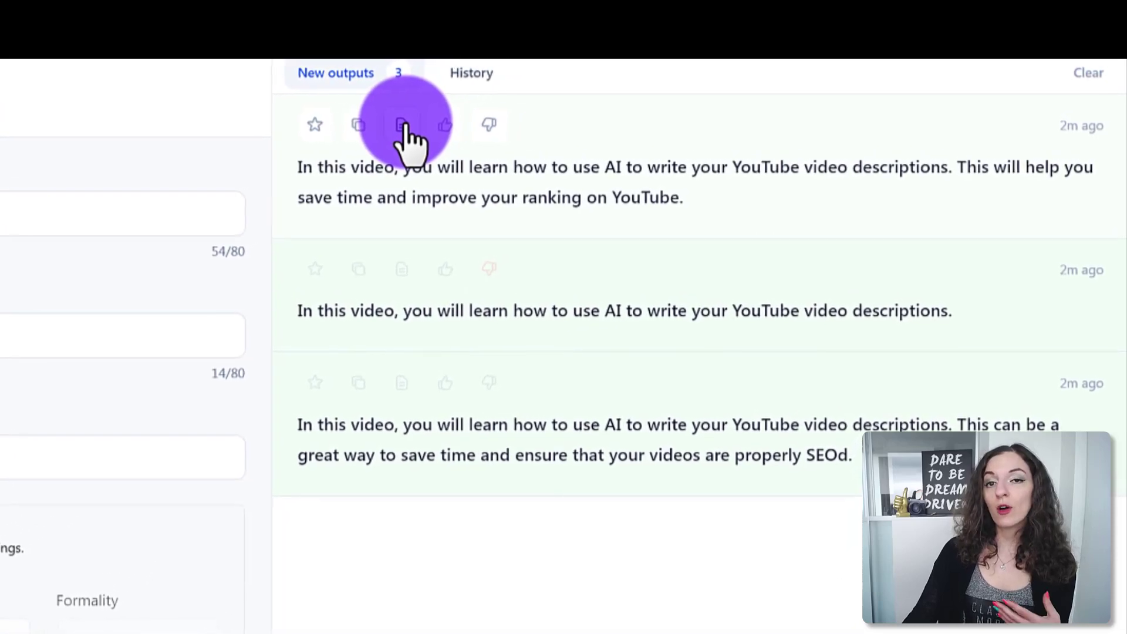
Open the first generated description as a document and collapse the template form beside the text
left_click(416, 122)
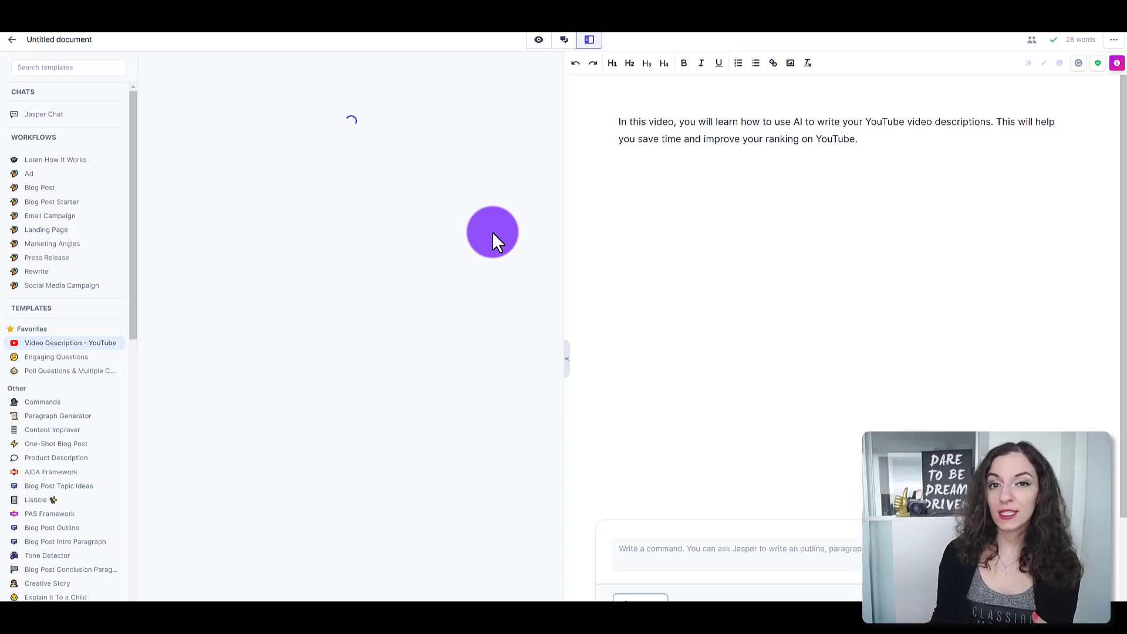
left_click(567, 356)
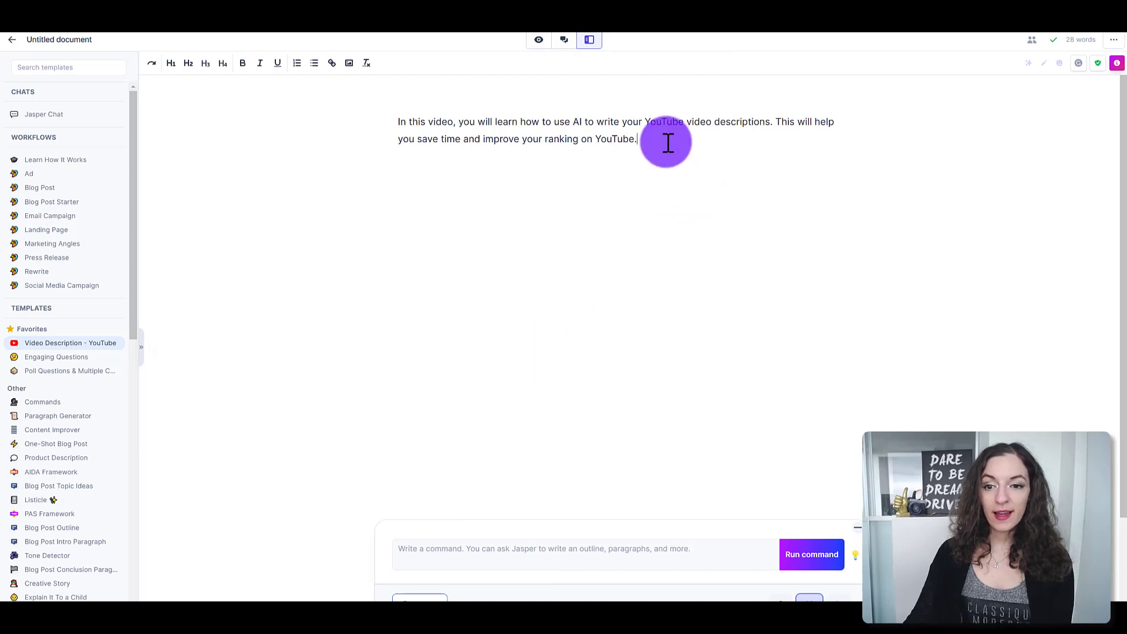
Add the instruction "Write 2 more keyword optimized sentences to add to the video description above" in a new paragraph below the description
key("Return")
key("Return")
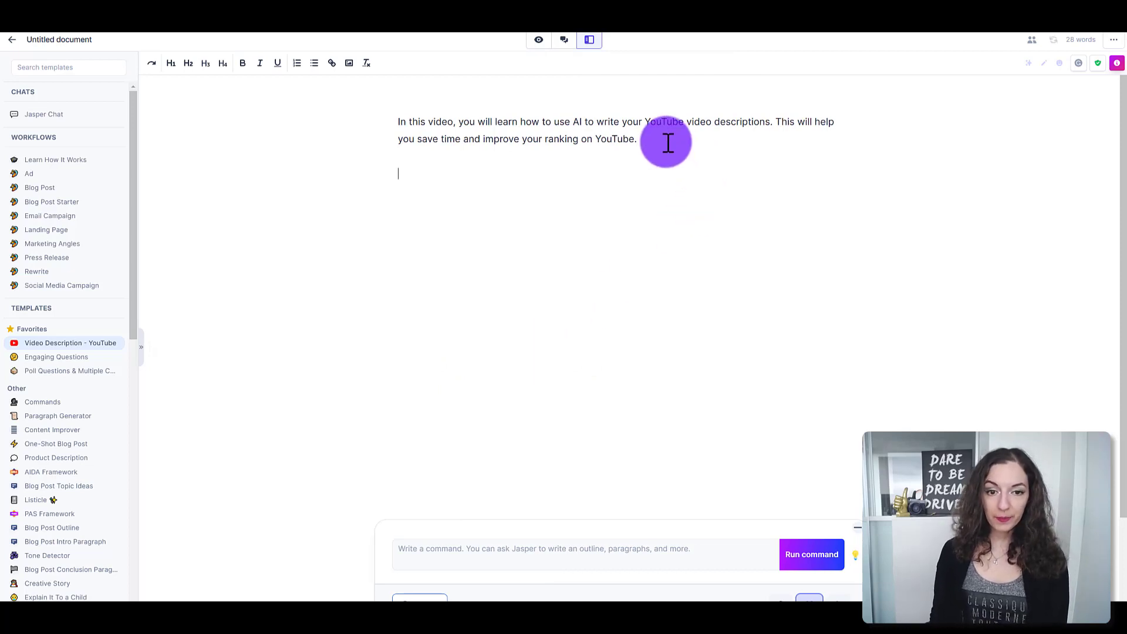
type("Writ")
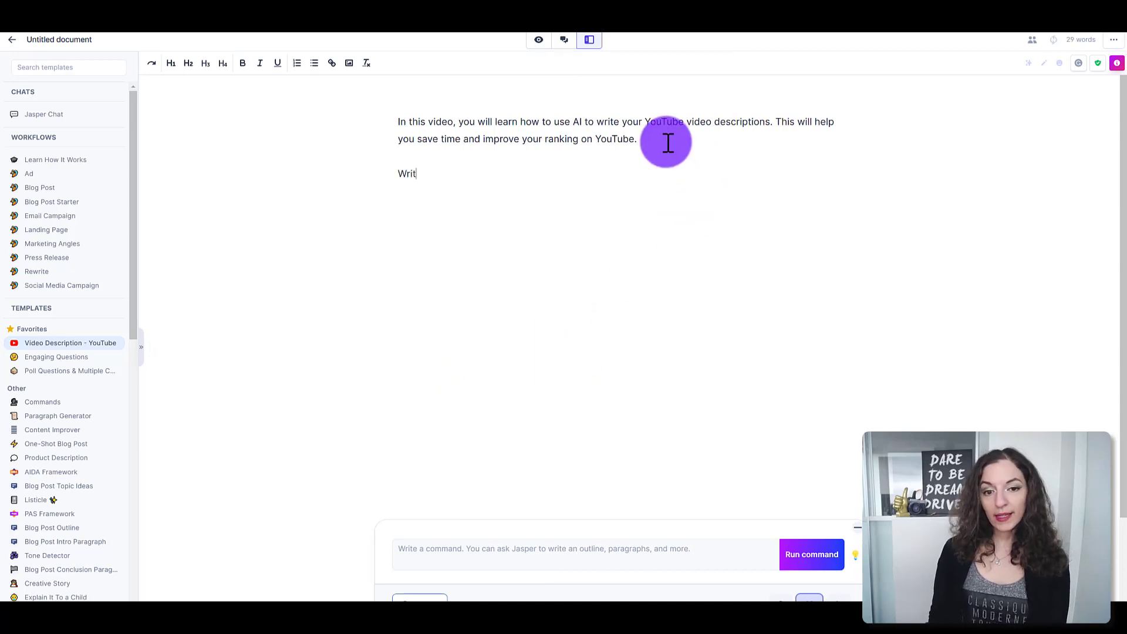
type("e 2 more sentences")
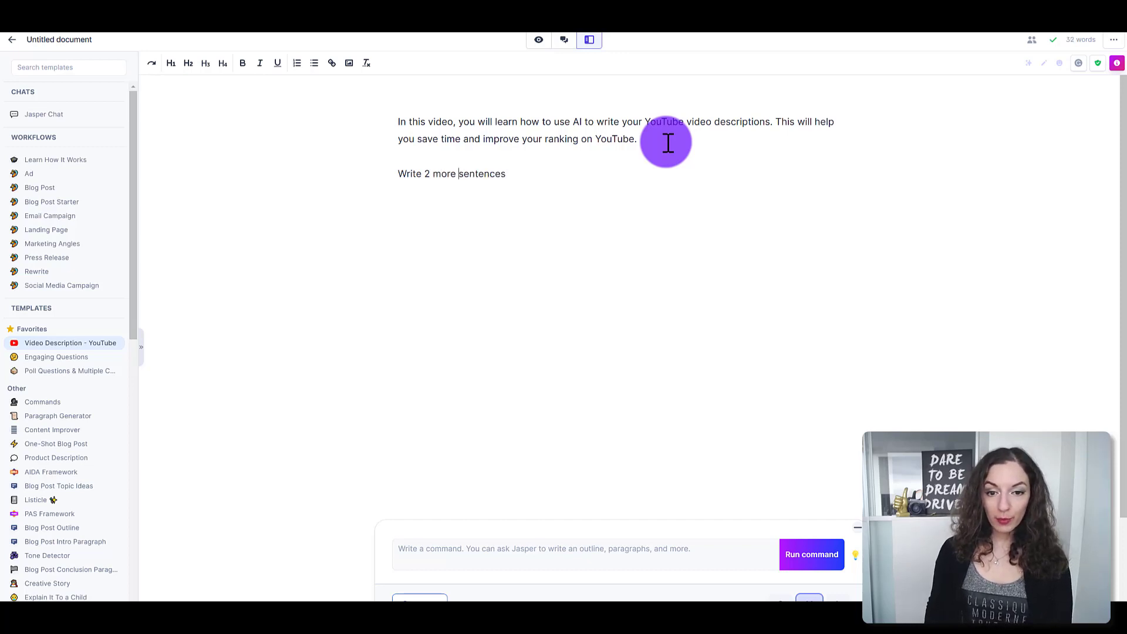
key("ctrl+Left")
type("keyo")
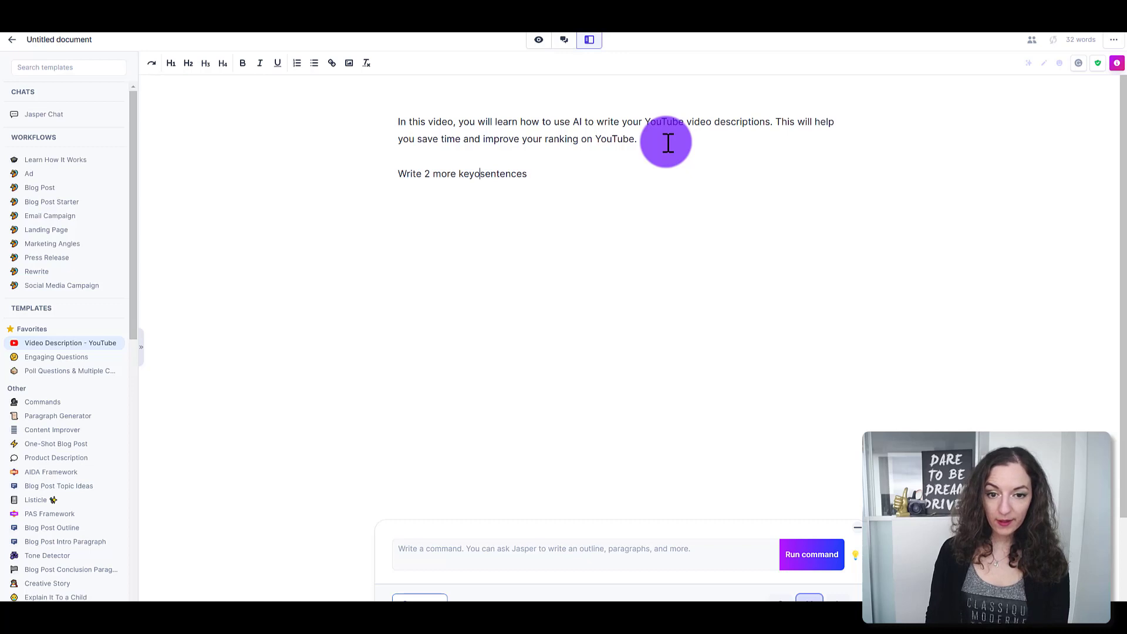
key("BackSpace")
type("word optimize")
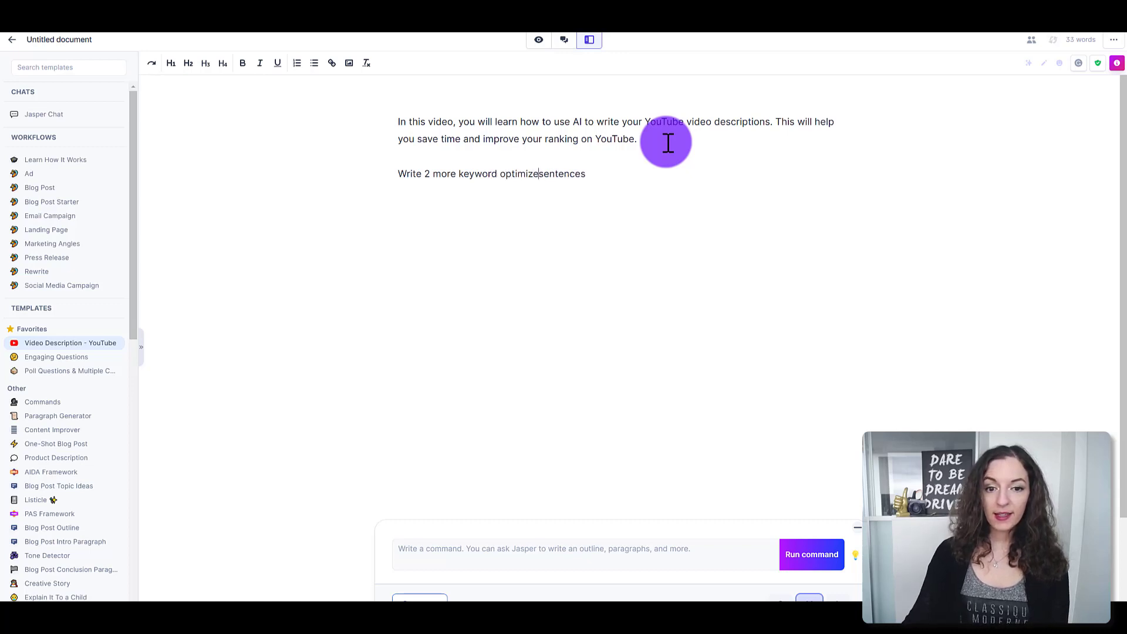
type("d")
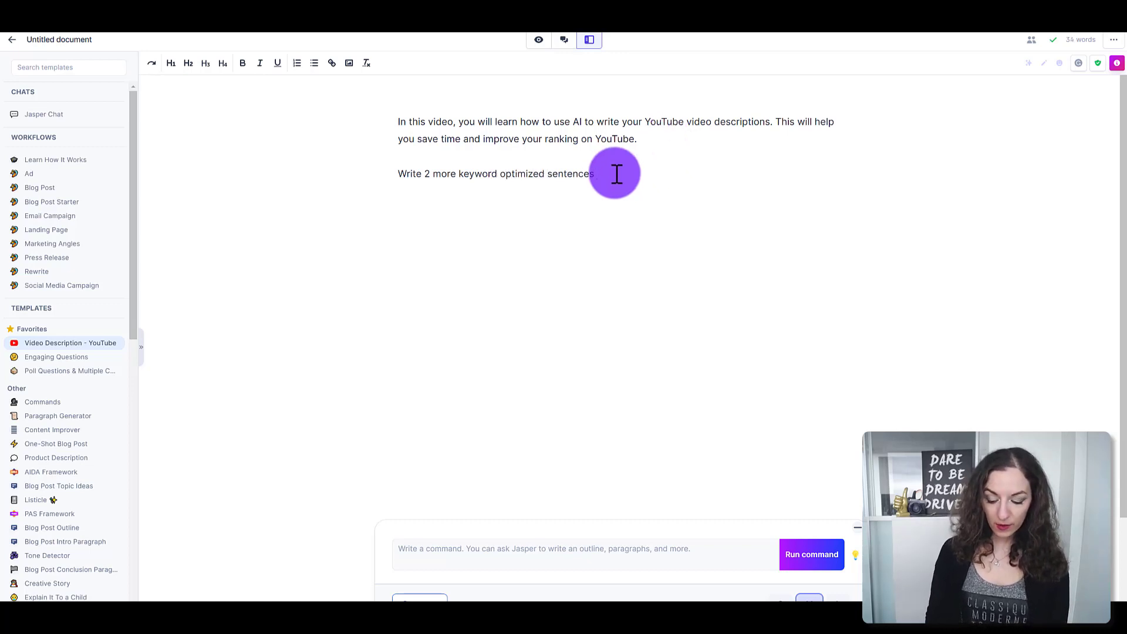
key("End")
type("to add to the vid")
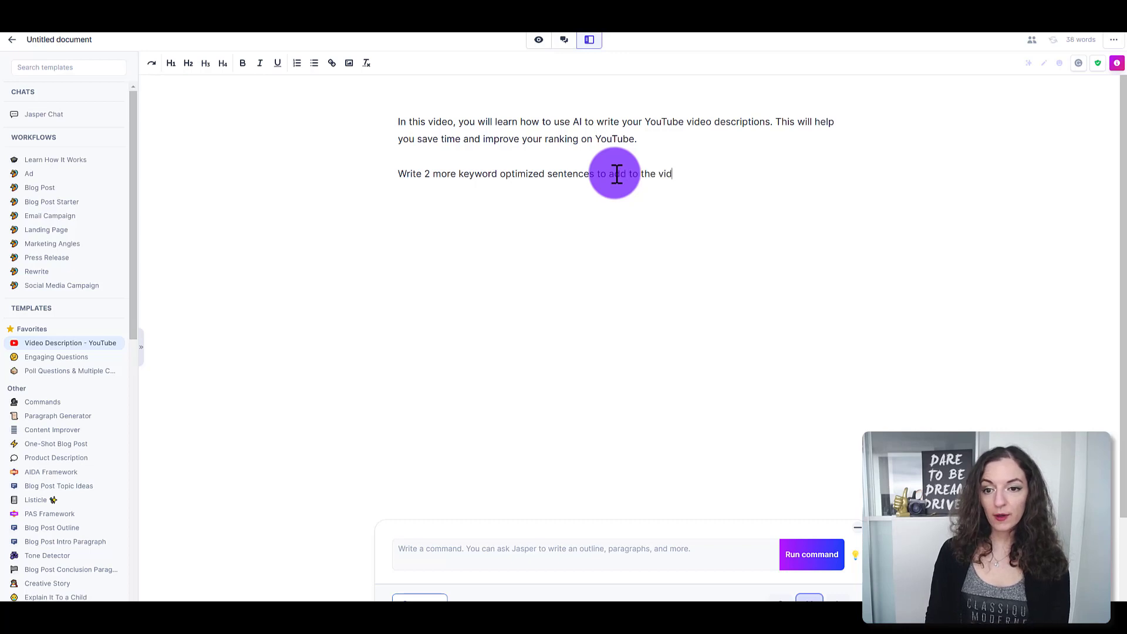
type("eo descriptio")
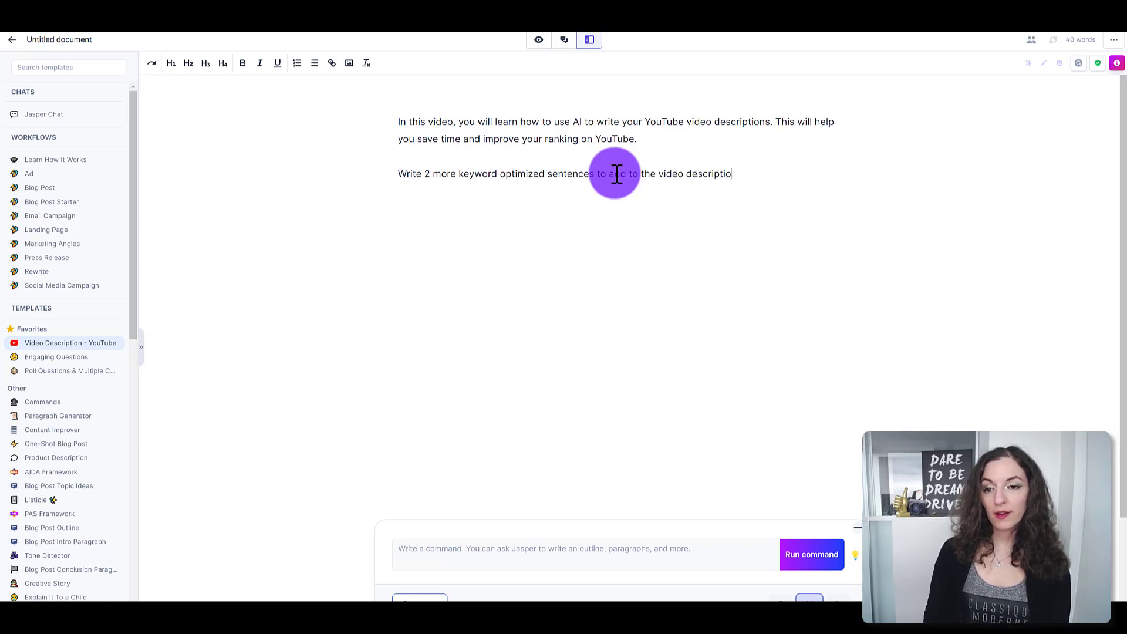
type("n above")
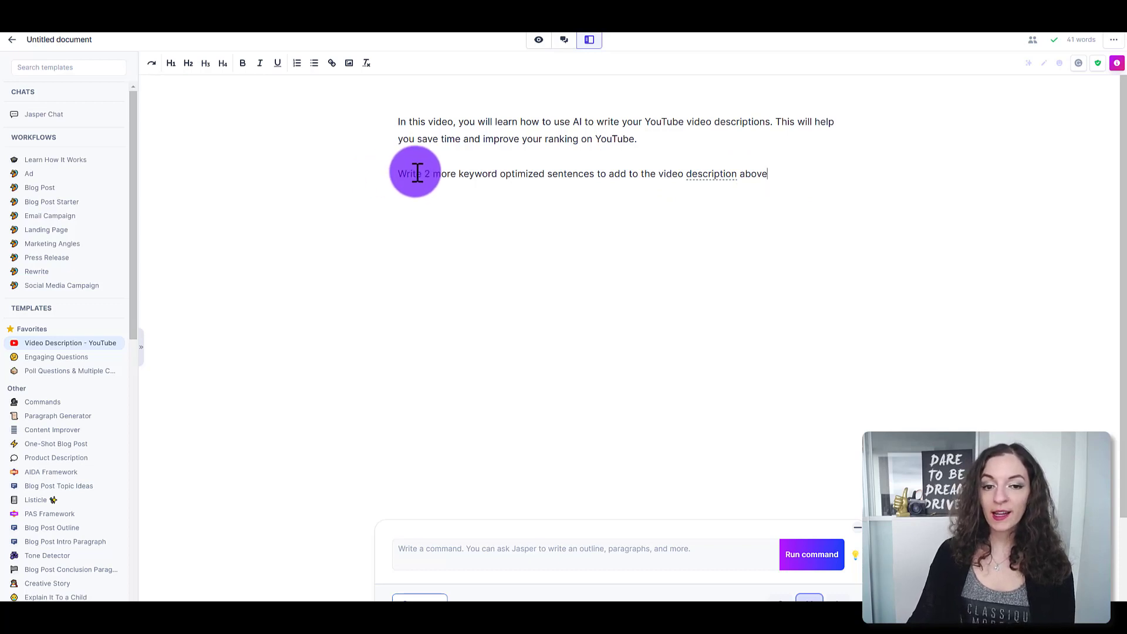
Run the instruction written in the document as a Jasper command to generate the additional description text
left_click_drag(400, 173, 674, 171)
left_click(513, 551)
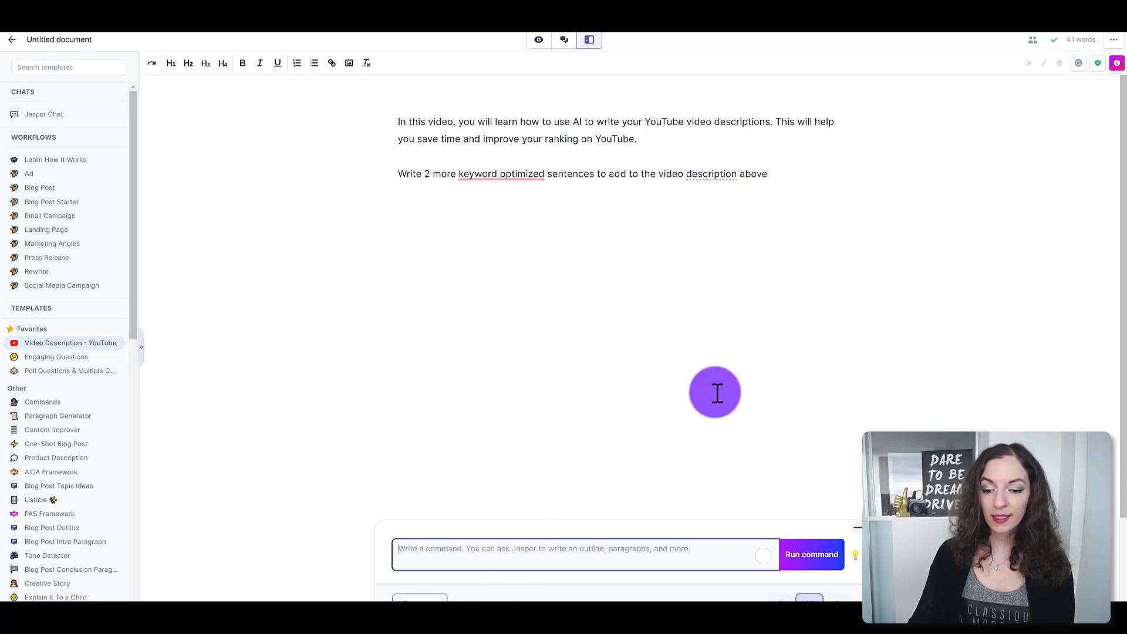
left_click(783, 176)
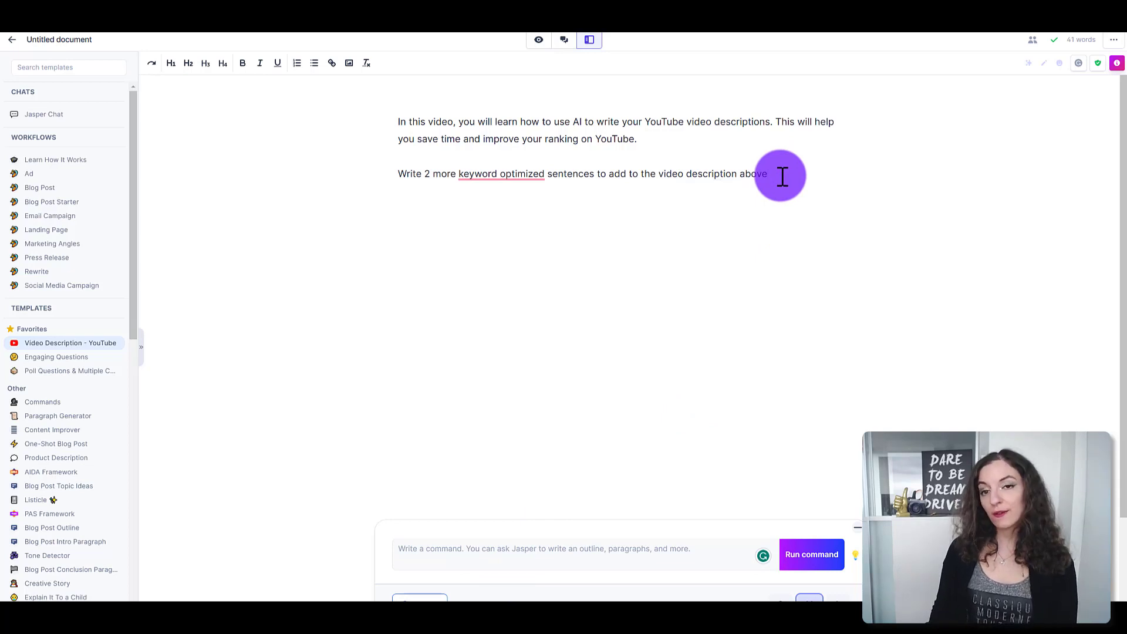
key("ctrl+Return")
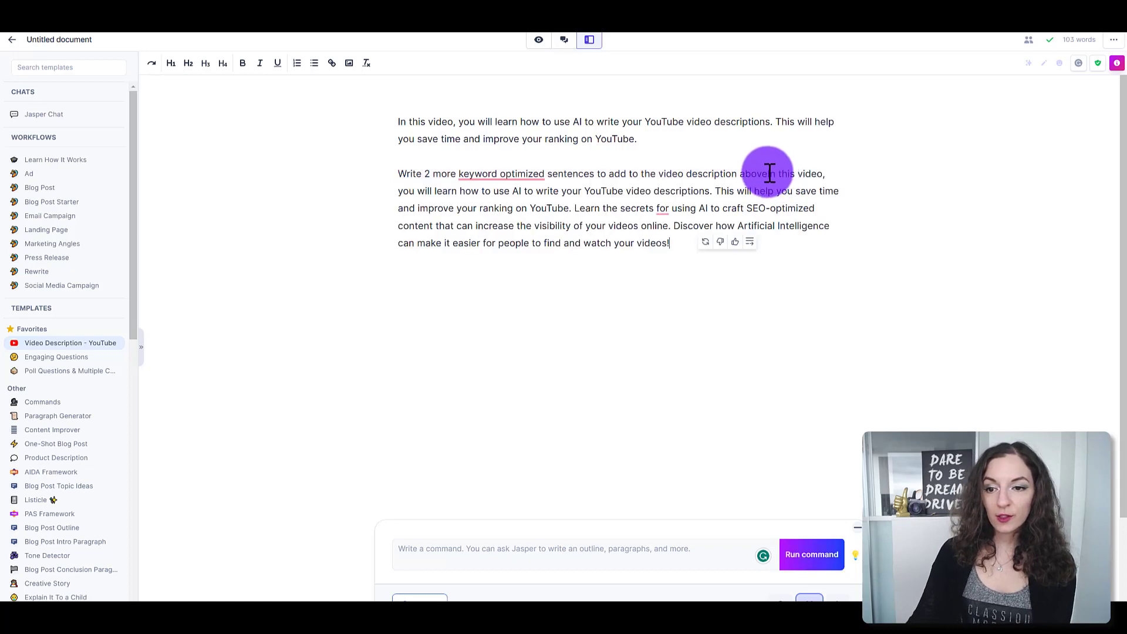
Split the generated text from the instruction line so it starts as its own paragraph after a blank line
left_click(768, 173)
key("Return")
key("Return")
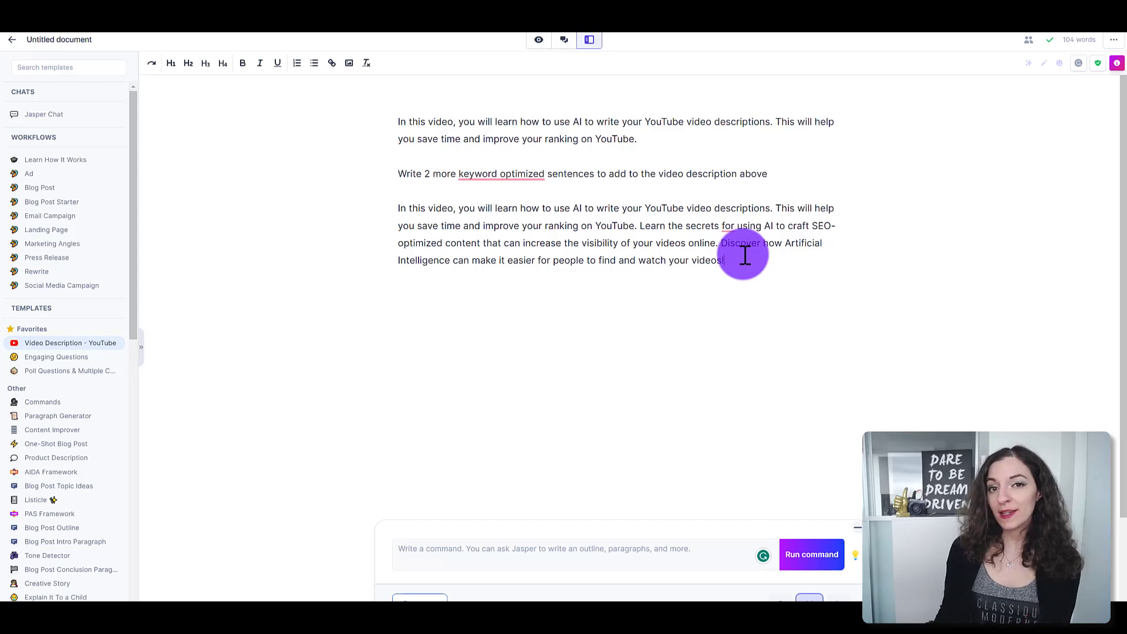
left_click_drag(640, 226, 730, 259)
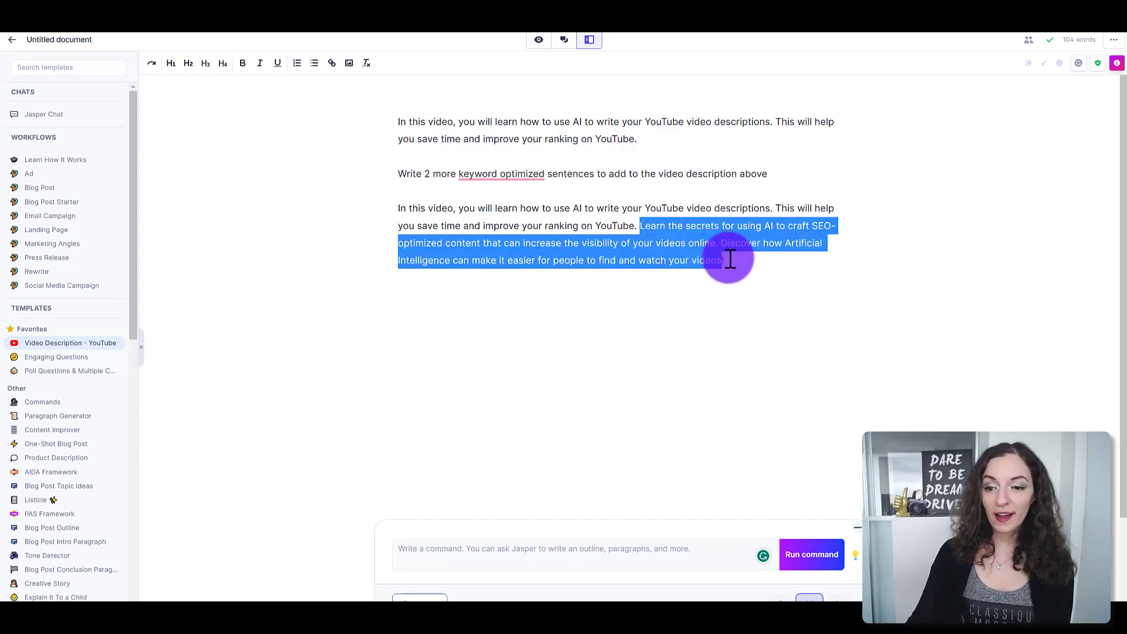
key("Right")
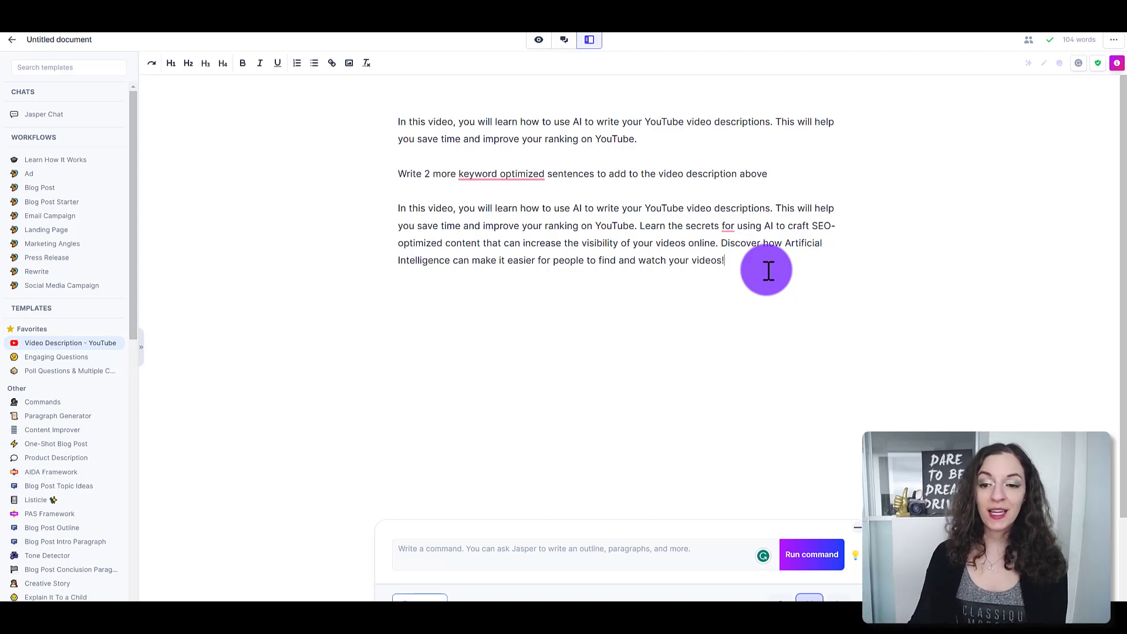
left_click_drag(420, 208, 672, 270)
left_click(596, 331)
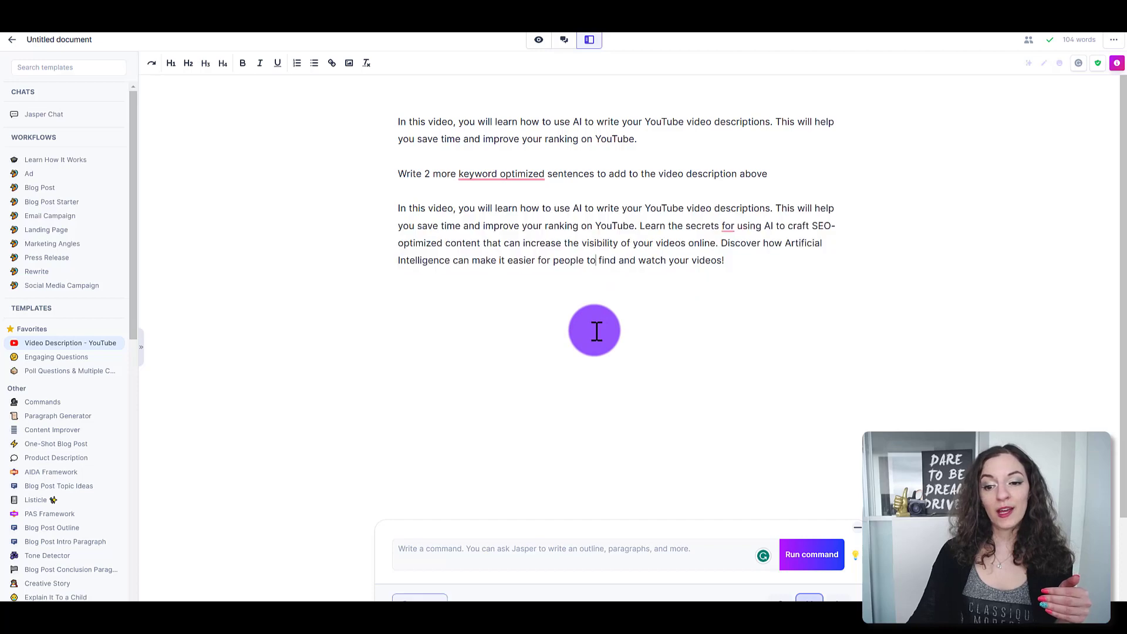